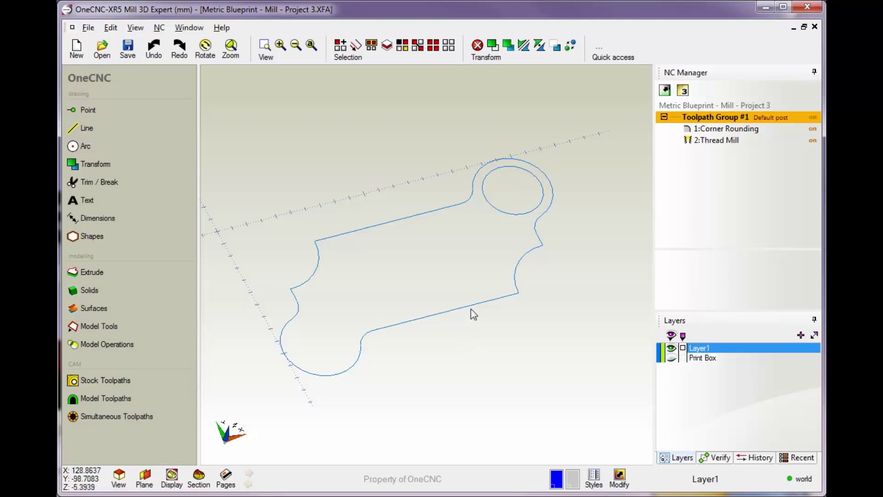
Create a new text entry reading "XR5" and open its font attributes.
{"action": "middle_click_drag", "start_coordinate": [476, 303], "coordinate": [472, 338]}
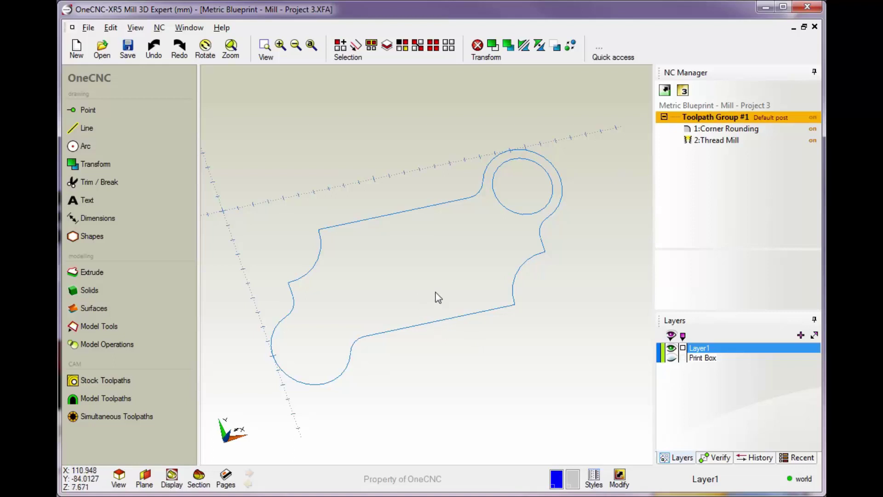
{"action": "left_click", "coordinate": [76, 206]}
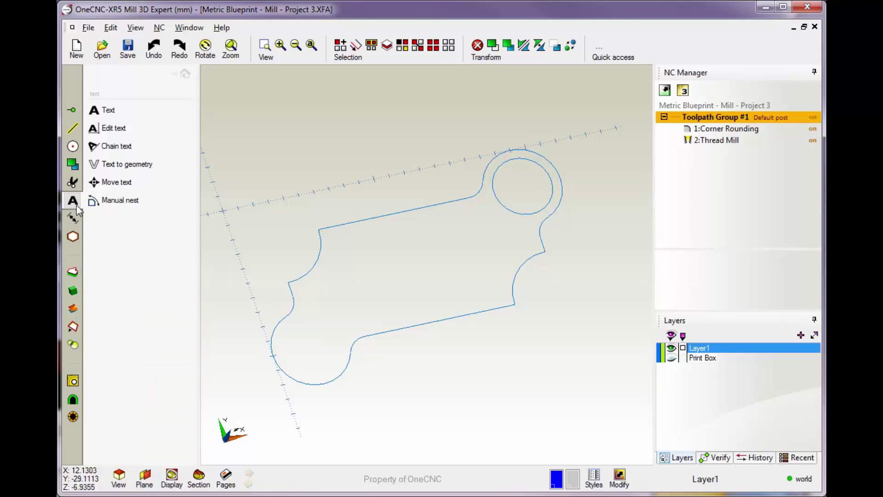
{"action": "left_click", "coordinate": [118, 113]}
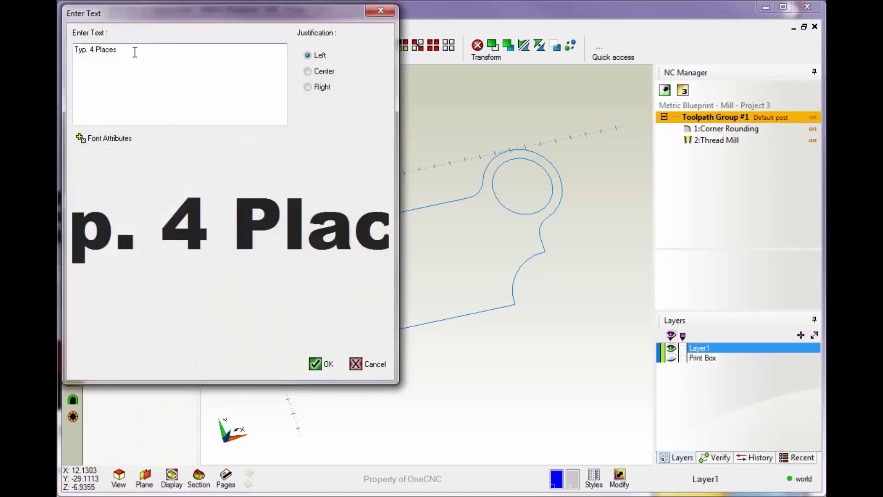
{"action": "left_click_drag", "start_coordinate": [124, 51], "coordinate": [73, 50]}
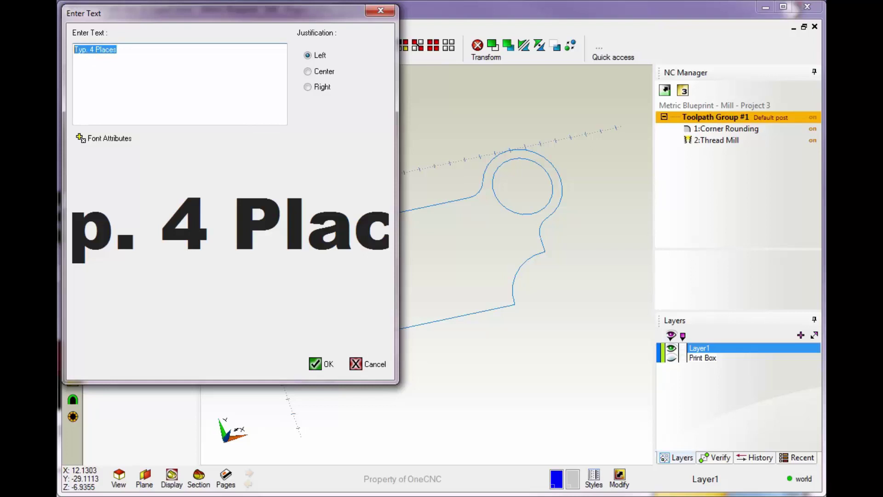
{"action": "type", "text": "XR5"}
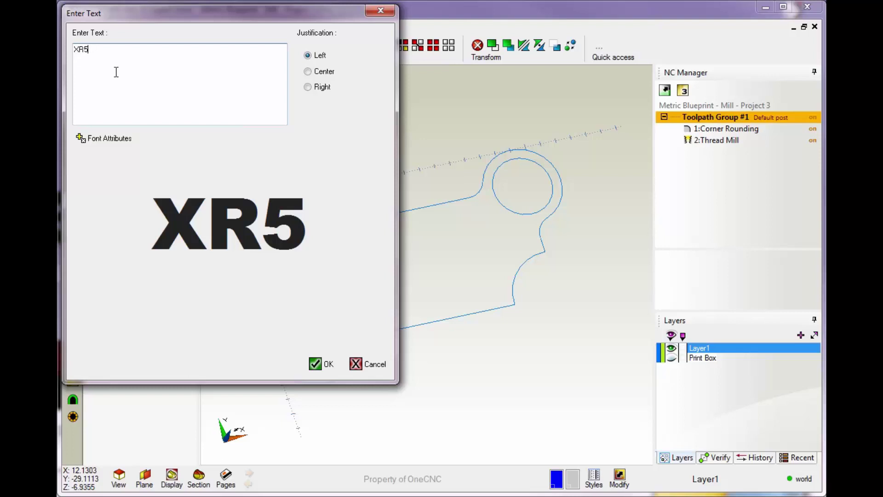
{"action": "left_click", "coordinate": [111, 138]}
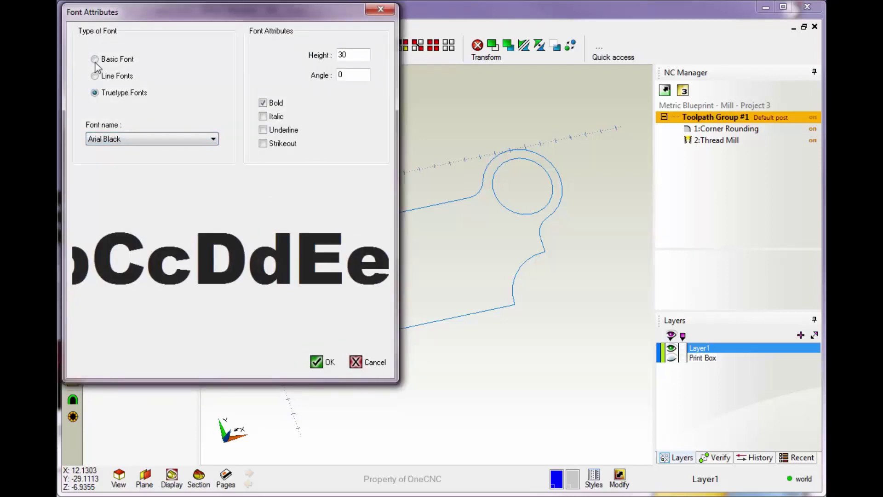
Compare the previews of the Basic, Line and Truetype font types and look through the available line fonts.
{"action": "left_click", "coordinate": [94, 59]}
{"action": "left_click", "coordinate": [94, 76]}
{"action": "left_click", "coordinate": [94, 92]}
{"action": "left_click", "coordinate": [95, 59]}
{"action": "left_click", "coordinate": [95, 76]}
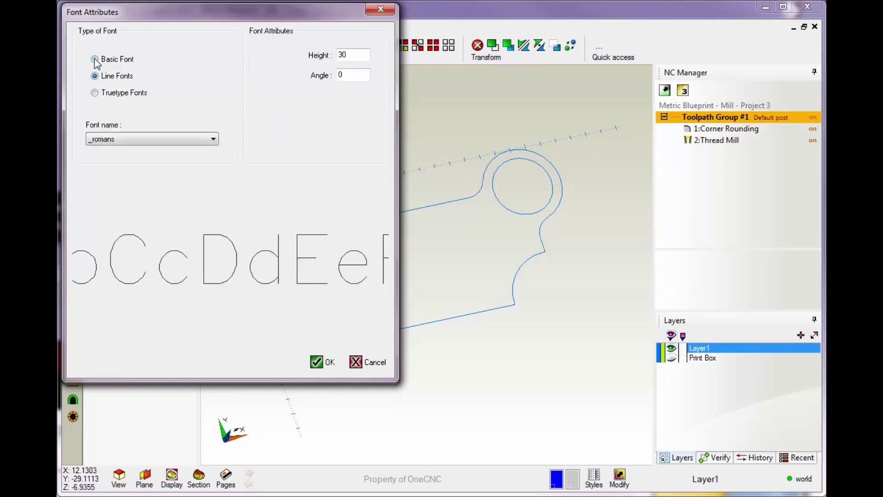
{"action": "left_click", "coordinate": [94, 59]}
{"action": "left_click", "coordinate": [95, 76]}
{"action": "left_click", "coordinate": [94, 59]}
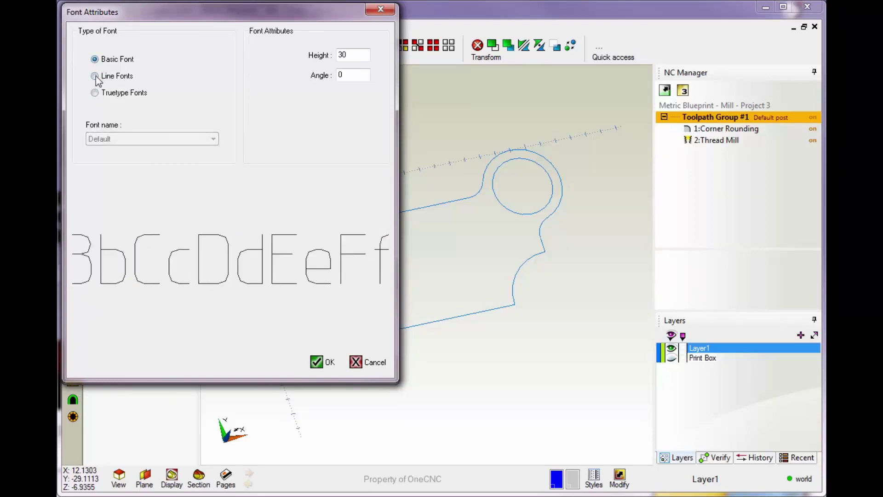
{"action": "left_click", "coordinate": [96, 75]}
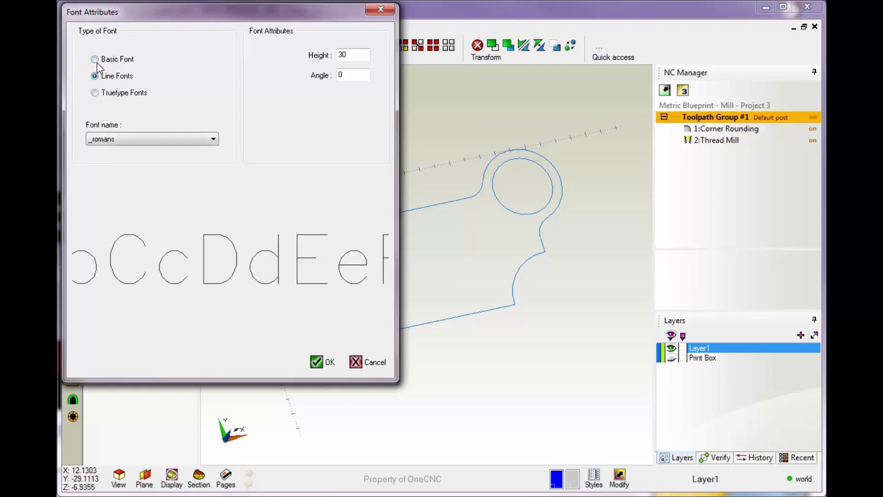
{"action": "left_click", "coordinate": [95, 60]}
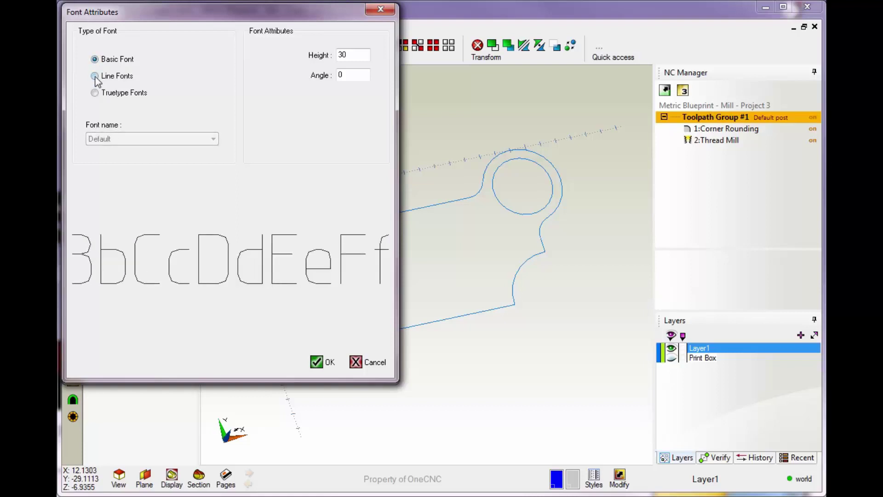
{"action": "left_click", "coordinate": [95, 76]}
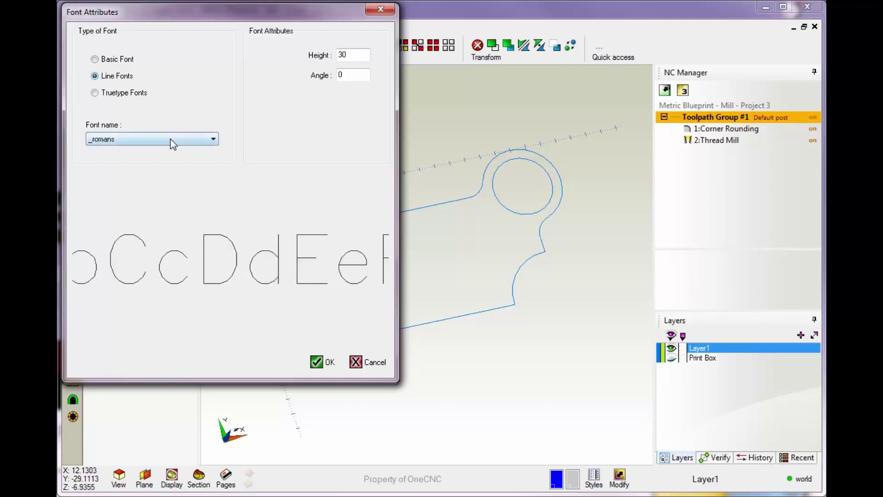
{"action": "left_click", "coordinate": [170, 139]}
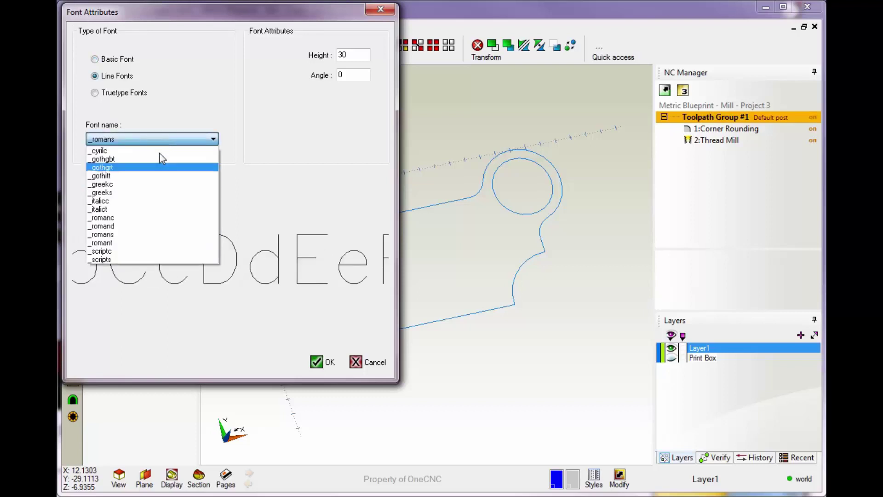
{"action": "left_click", "coordinate": [282, 181]}
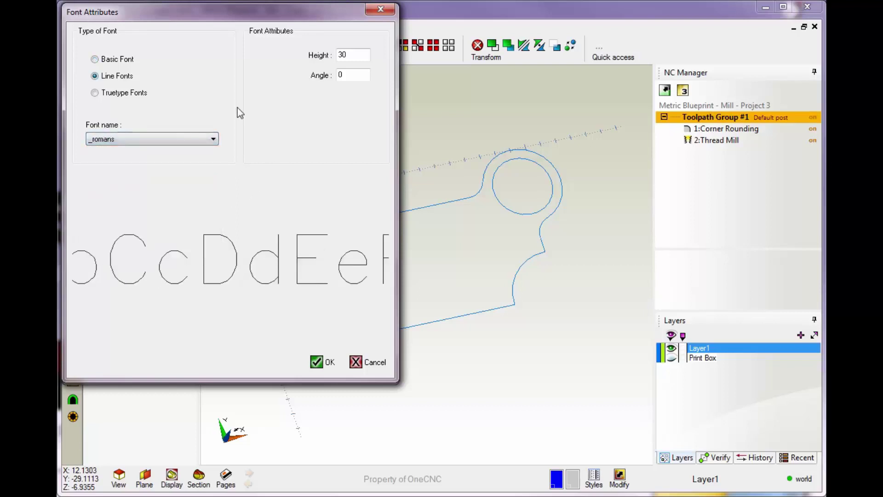
Use a Truetype font with height 25 for the XR5 text and place it inside the plate outline at about X 77.7, Y -69.1.
{"action": "left_click", "coordinate": [95, 93]}
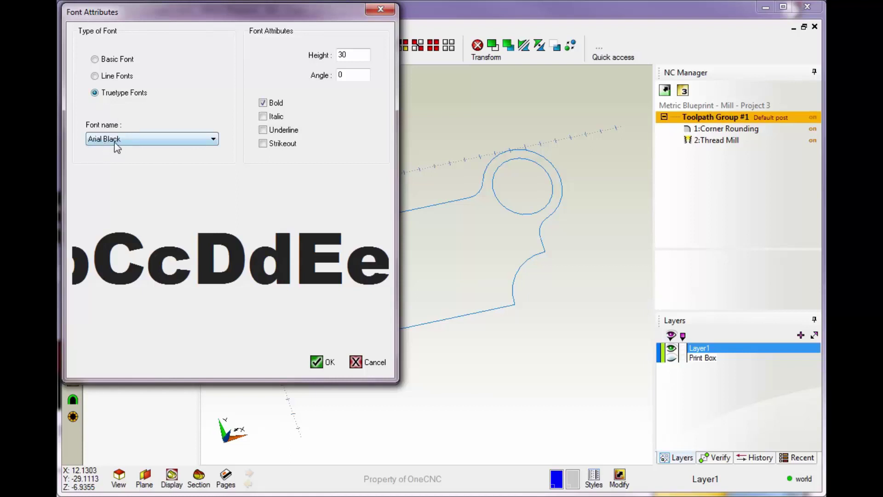
{"action": "left_click_drag", "start_coordinate": [354, 55], "coordinate": [323, 60]}
{"action": "type", "text": "25"}
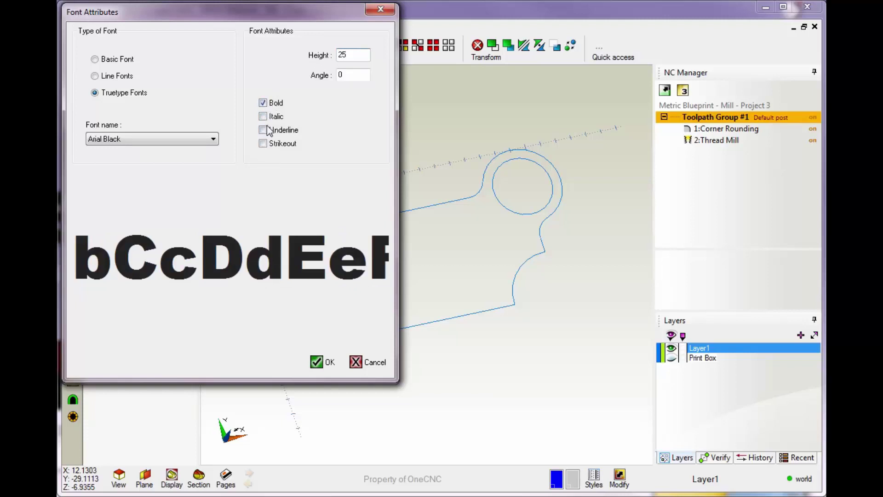
{"action": "left_click", "coordinate": [315, 362]}
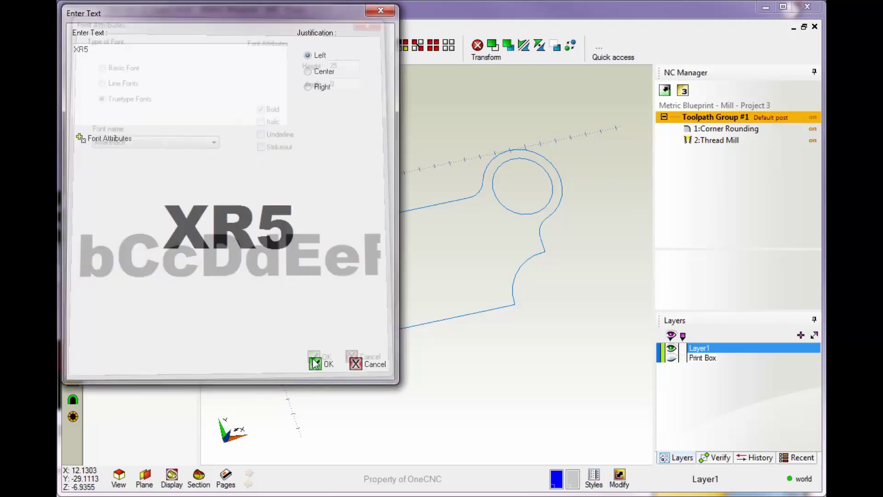
{"action": "left_click", "coordinate": [315, 363]}
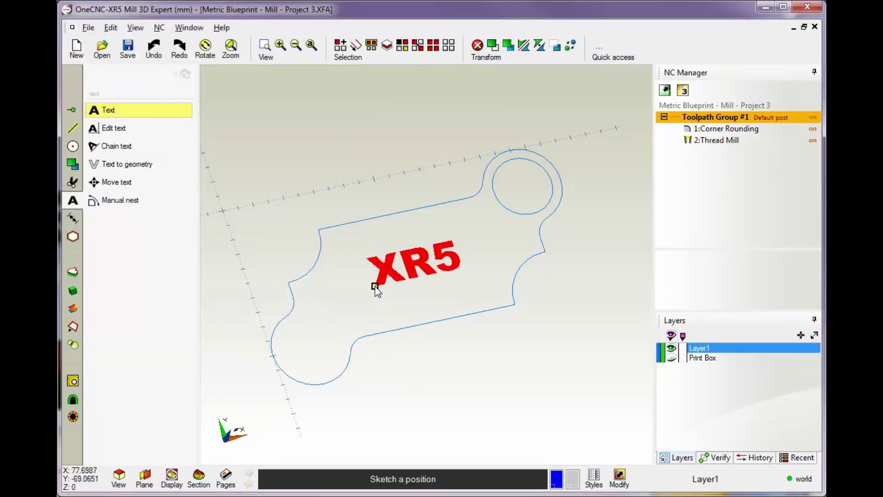
{"action": "left_click", "coordinate": [375, 286]}
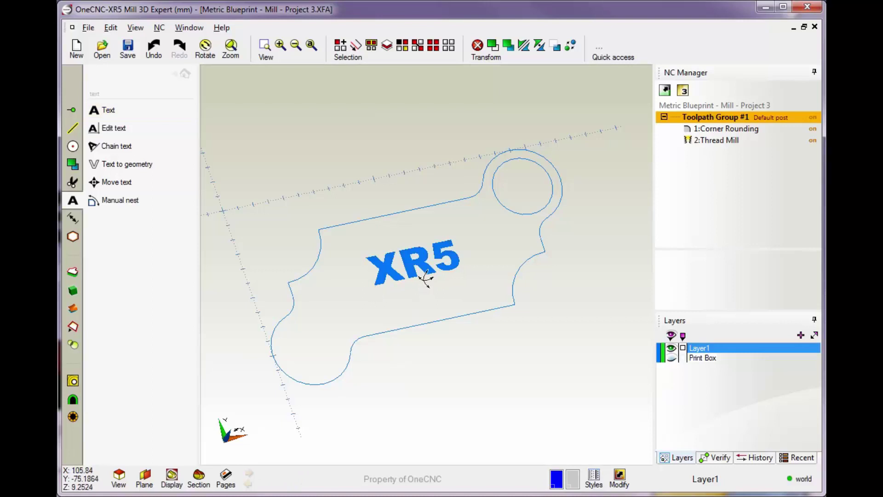
Convert the XR5 text inside the plate outline to geometry.
{"action": "middle_click_drag", "start_coordinate": [426, 277], "coordinate": [394, 281]}
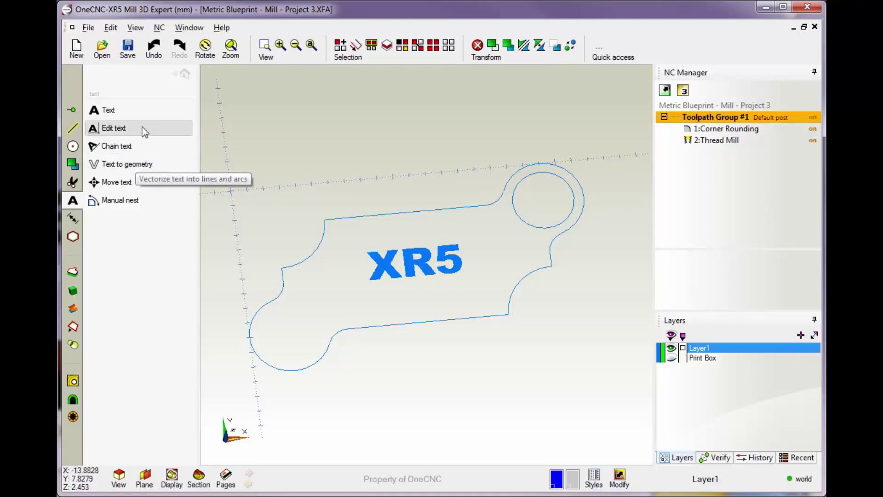
{"action": "left_click", "coordinate": [185, 74]}
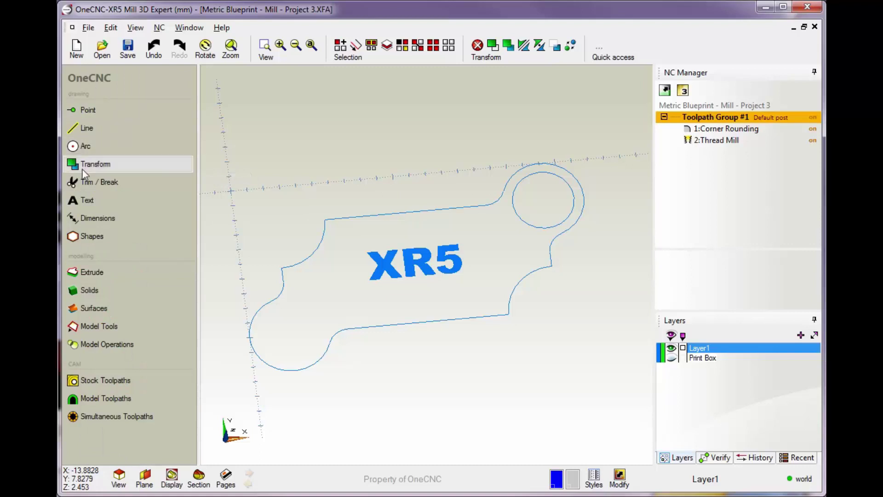
{"action": "left_click", "coordinate": [97, 198]}
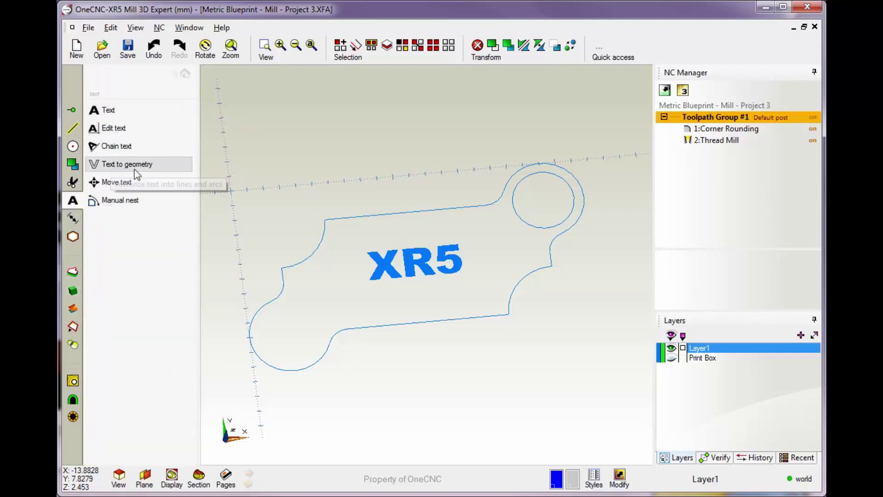
{"action": "left_click", "coordinate": [120, 166]}
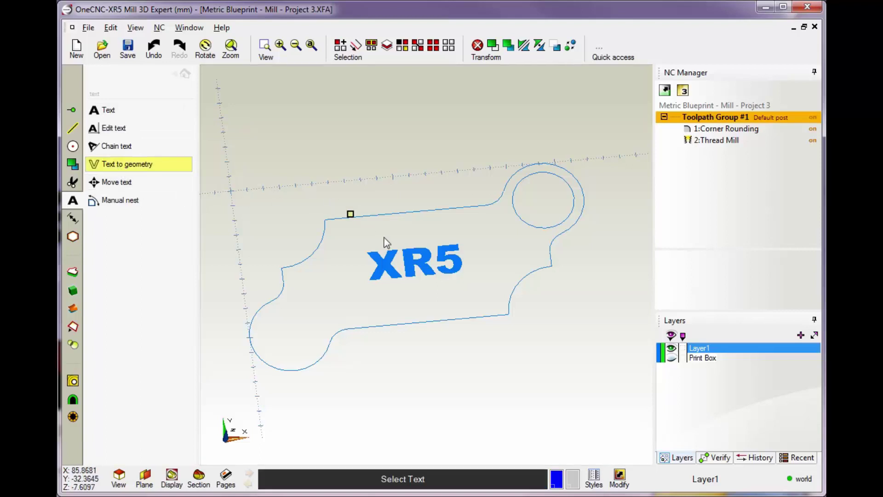
{"action": "left_click", "coordinate": [410, 266]}
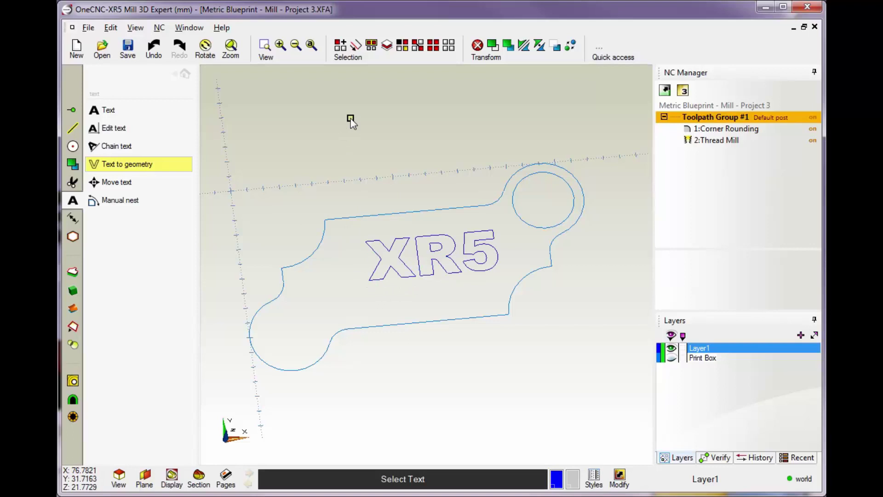
{"action": "middle_click_drag", "start_coordinate": [414, 199], "coordinate": [396, 203]}
{"action": "left_click", "coordinate": [184, 75]}
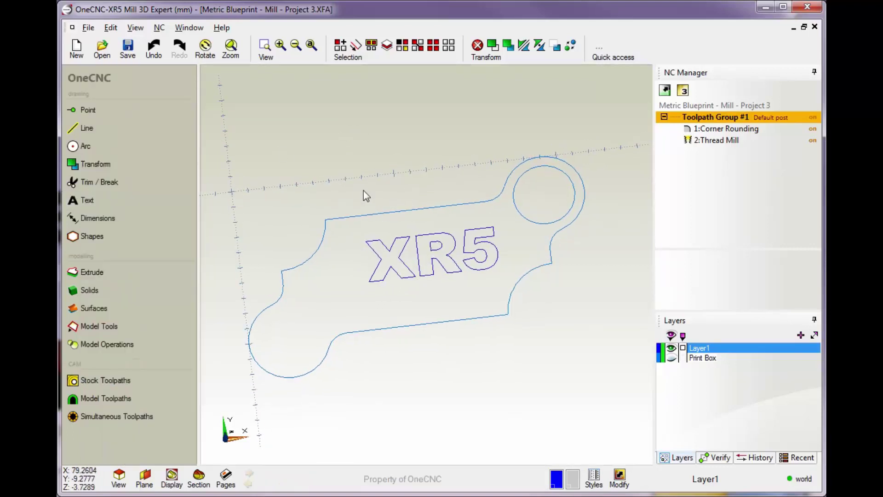
Start a Cut chain 2D toolpath on the letter X, chaining its contour from the upper-left diagonal edge toward the upper-left corner.
{"action": "left_click", "coordinate": [122, 380]}
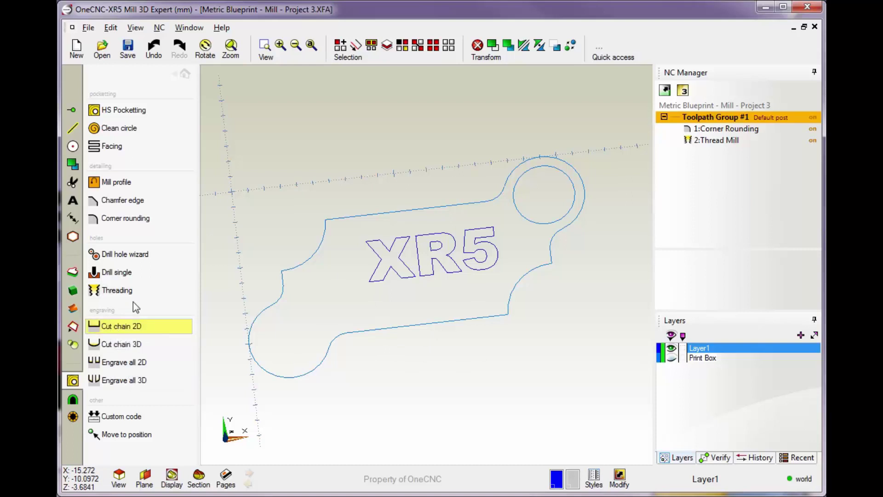
{"action": "left_click", "coordinate": [133, 326]}
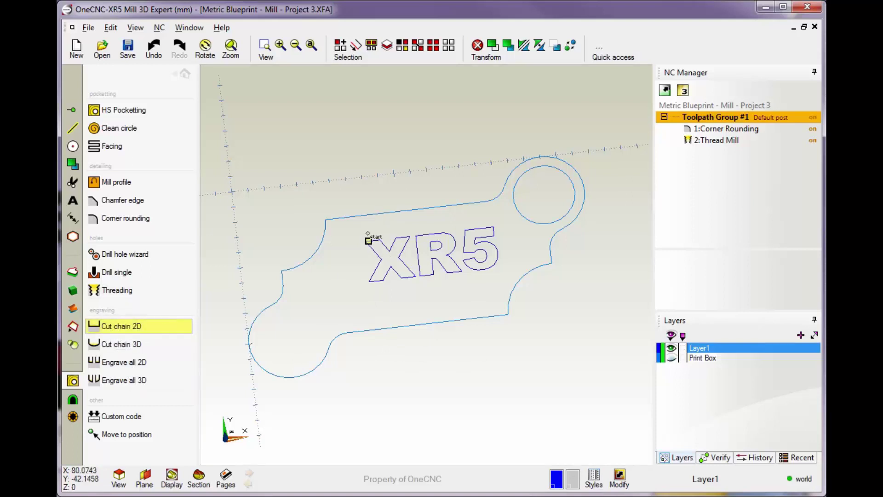
{"action": "left_click", "coordinate": [373, 260]}
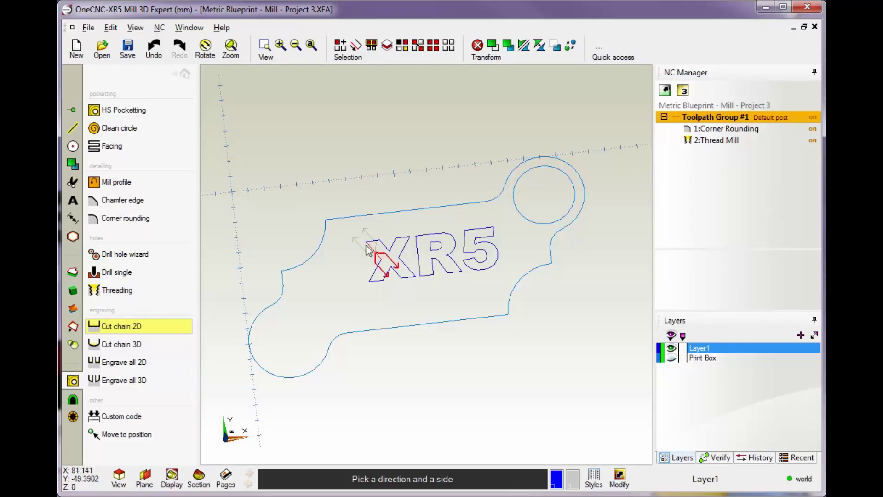
{"action": "left_click", "coordinate": [364, 251]}
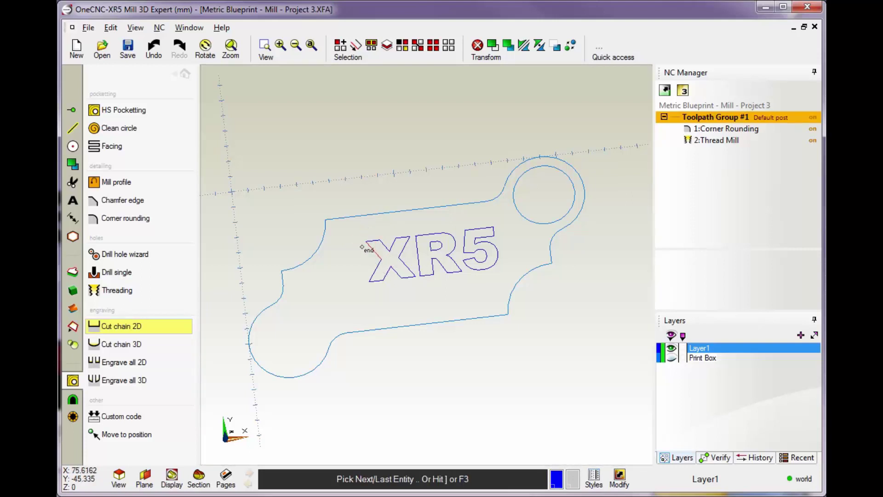
{"action": "key", "text": "bracketright"}
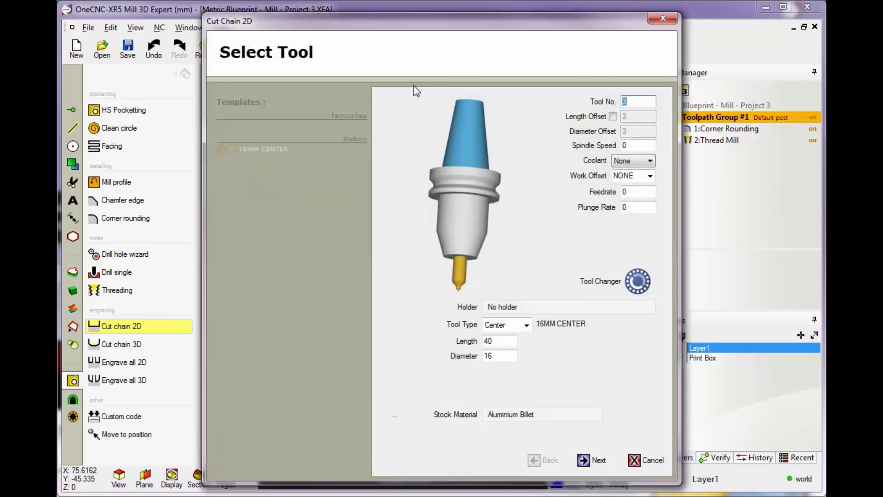
Set the Cut Chain 2D tool to a chamfer type with diameter 12 and spindle speed 3400, and enter its feedrate.
{"action": "mouse_move", "coordinate": [424, 27]}
{"action": "left_mouse_down"}
{"action": "mouse_move", "coordinate": [412, 205]}
{"action": "mouse_move", "coordinate": [417, 361]}
{"action": "mouse_move", "coordinate": [370, 48]}
{"action": "mouse_move", "coordinate": [286, 16]}
{"action": "mouse_move", "coordinate": [470, 24]}
{"action": "left_mouse_up"}
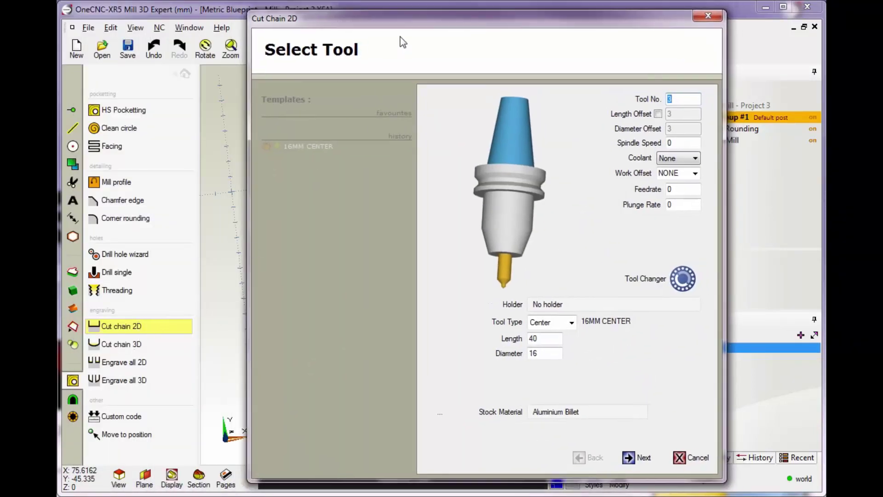
{"action": "left_click_drag", "start_coordinate": [387, 19], "coordinate": [344, 21]}
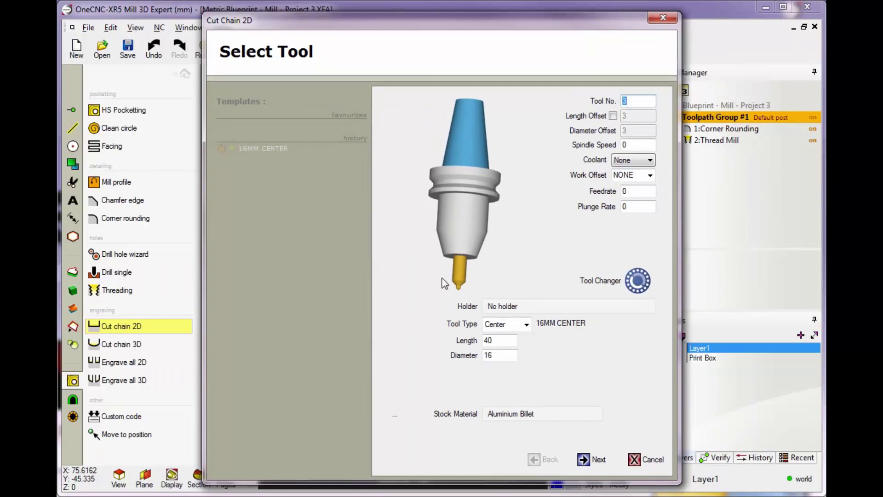
{"action": "left_click", "coordinate": [526, 325]}
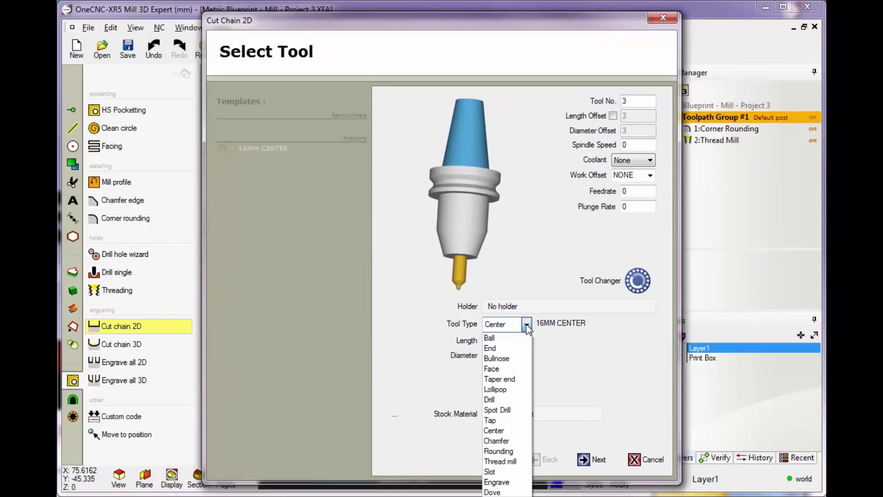
{"action": "left_click", "coordinate": [498, 440]}
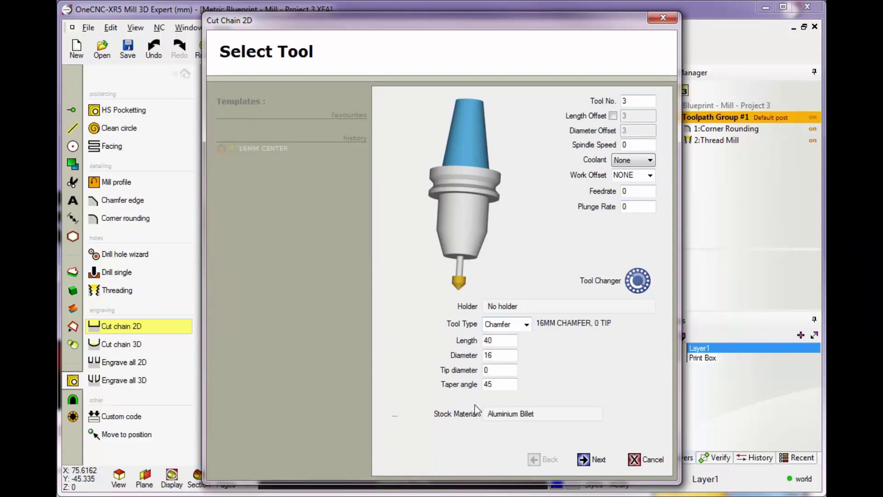
{"action": "left_click_drag", "start_coordinate": [499, 355], "coordinate": [486, 358]}
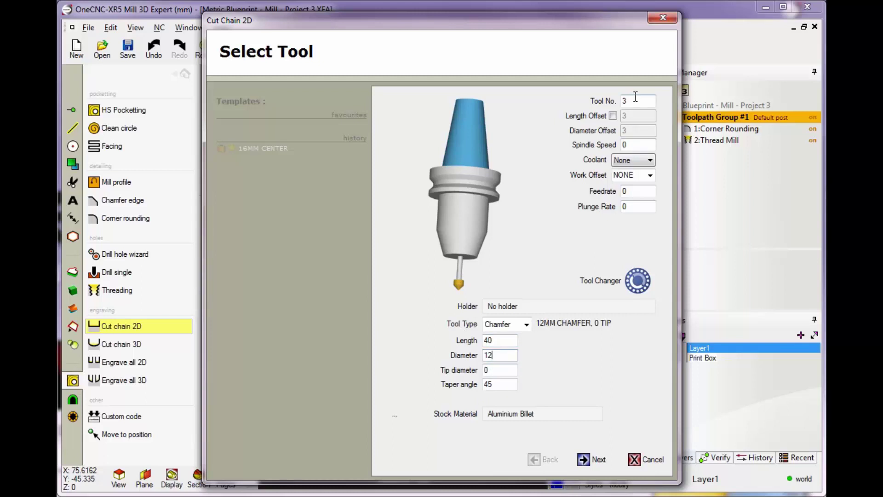
{"action": "double_click", "coordinate": [624, 144]}
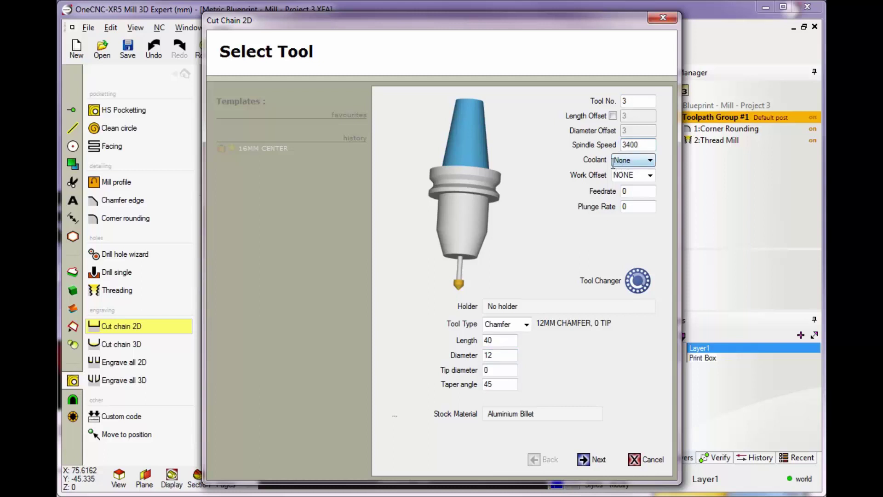
{"action": "double_click", "coordinate": [632, 191]}
{"action": "left_click", "coordinate": [591, 459]}
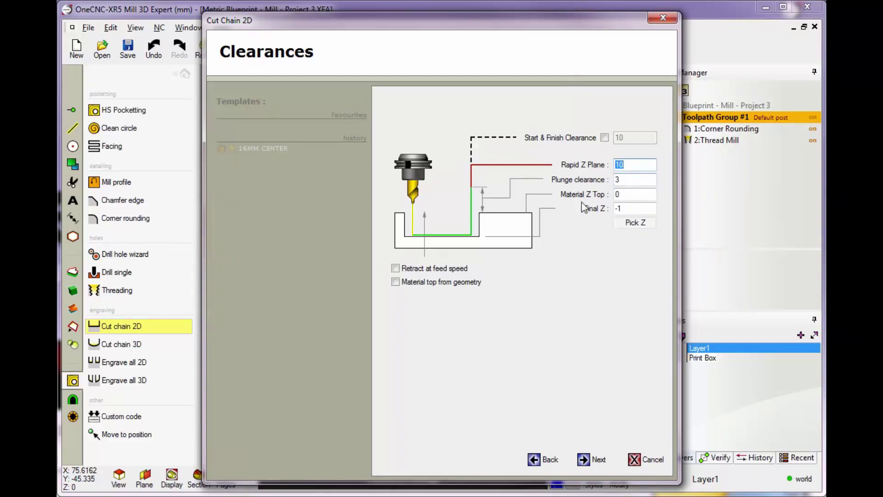
Use a Final Z of -1 in the Cut Chain 2D clearances and accept them.
{"action": "left_click", "coordinate": [631, 211]}
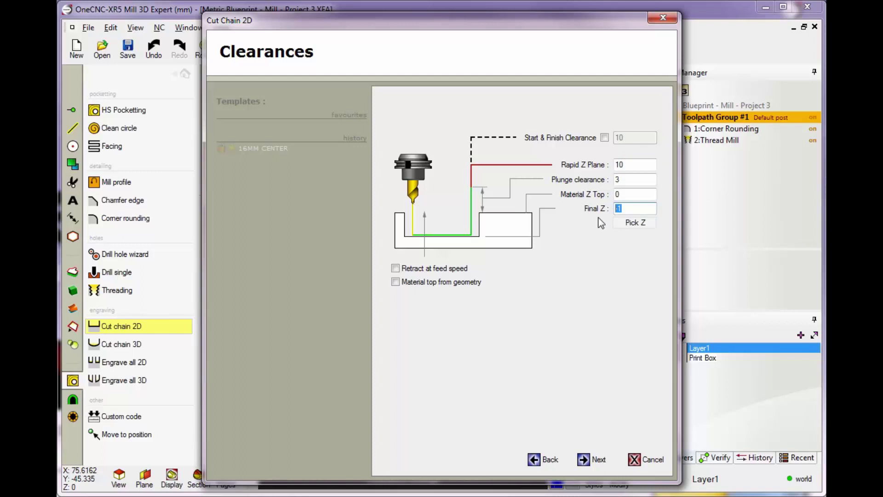
{"action": "left_click", "coordinate": [622, 207]}
{"action": "left_click", "coordinate": [586, 462]}
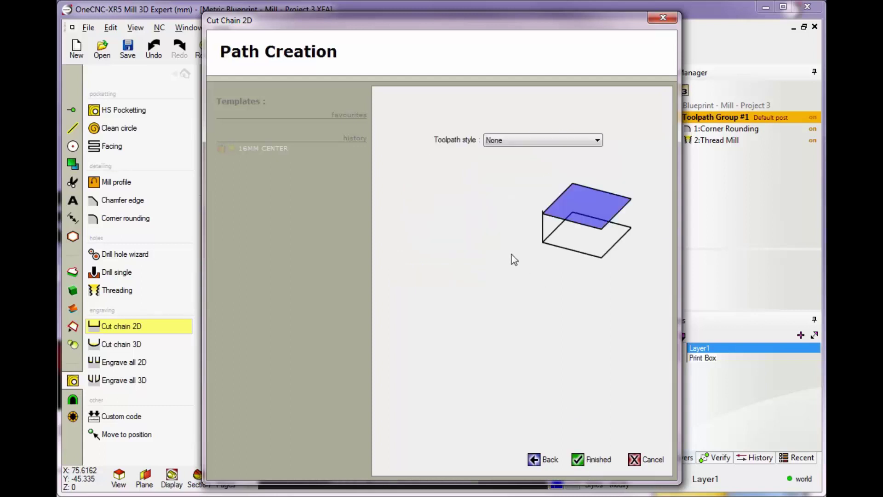
Compare the Ramp and Cut Levels toolpath styles, set the style to None and finish the Cut Chain 2D toolpath.
{"action": "left_click", "coordinate": [523, 140]}
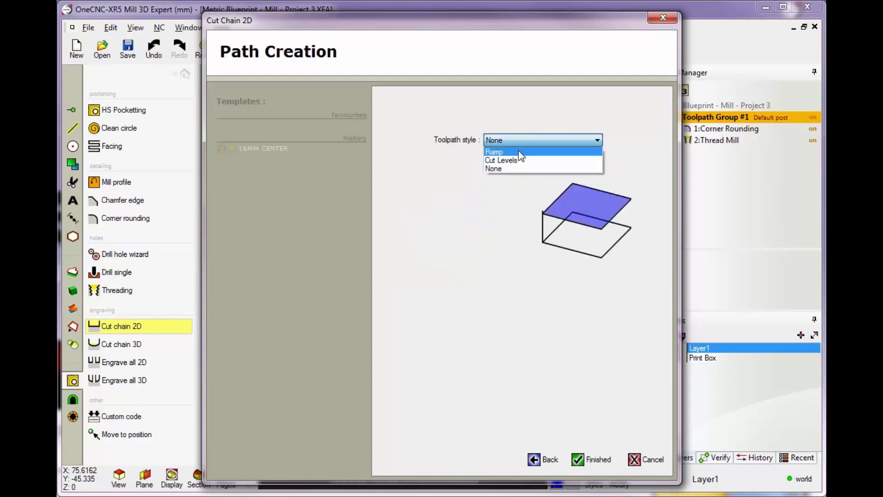
{"action": "left_click", "coordinate": [518, 152]}
{"action": "left_click", "coordinate": [597, 141]}
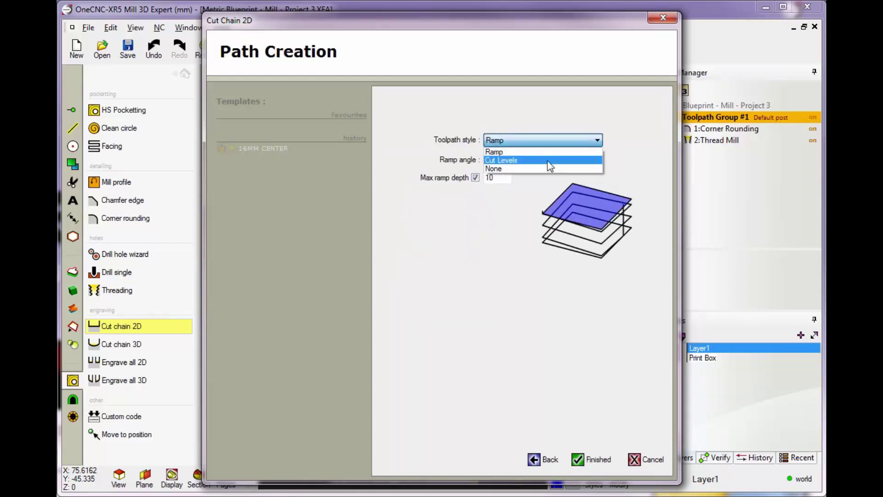
{"action": "left_click", "coordinate": [549, 161]}
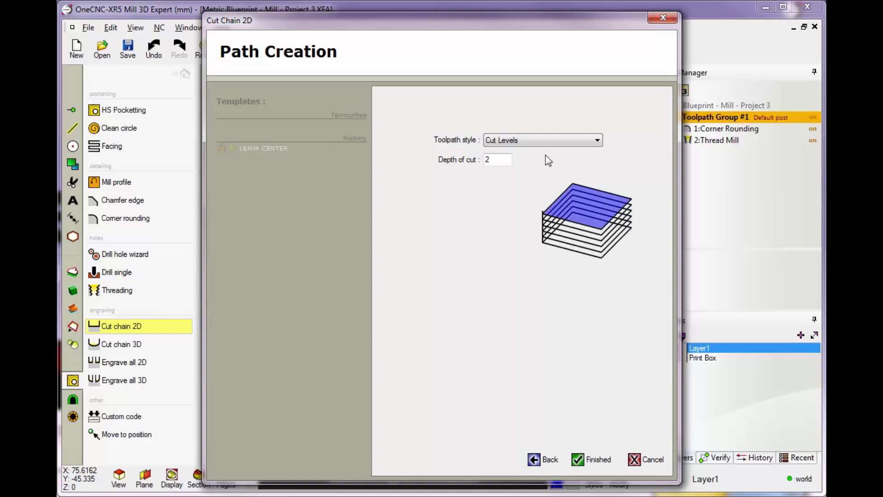
{"action": "left_click", "coordinate": [569, 142]}
{"action": "left_click", "coordinate": [533, 173]}
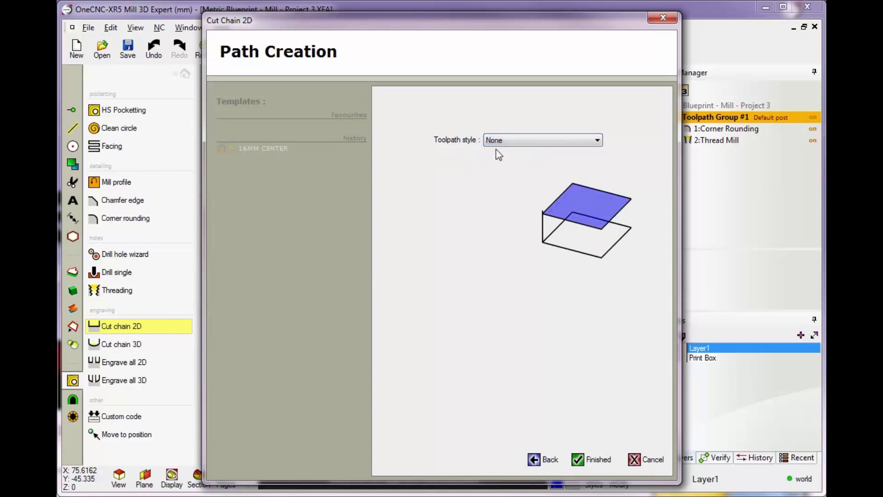
{"action": "left_click", "coordinate": [579, 460]}
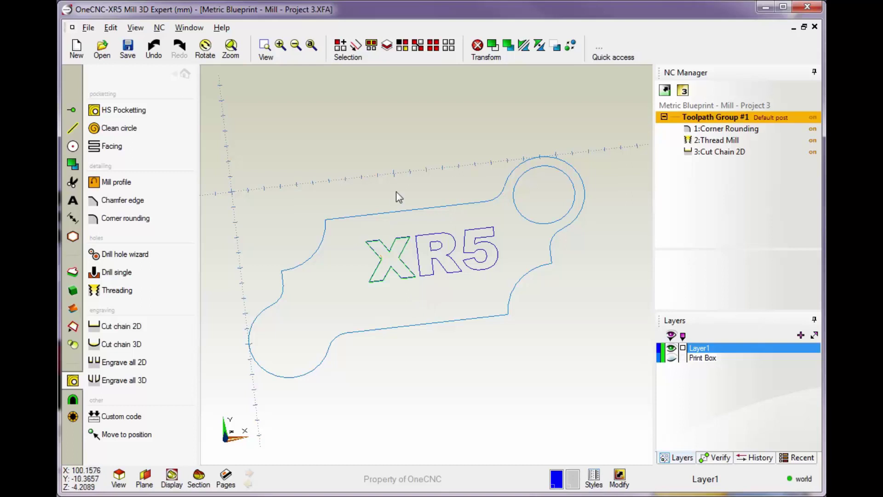
Chain-select the plate's outer contour and the circle at its upper-right end, and hide them, leaving only the XR5 text.
{"action": "middle_click_drag", "start_coordinate": [388, 166], "coordinate": [400, 162]}
{"action": "middle_click_drag", "start_coordinate": [404, 207], "coordinate": [410, 227]}
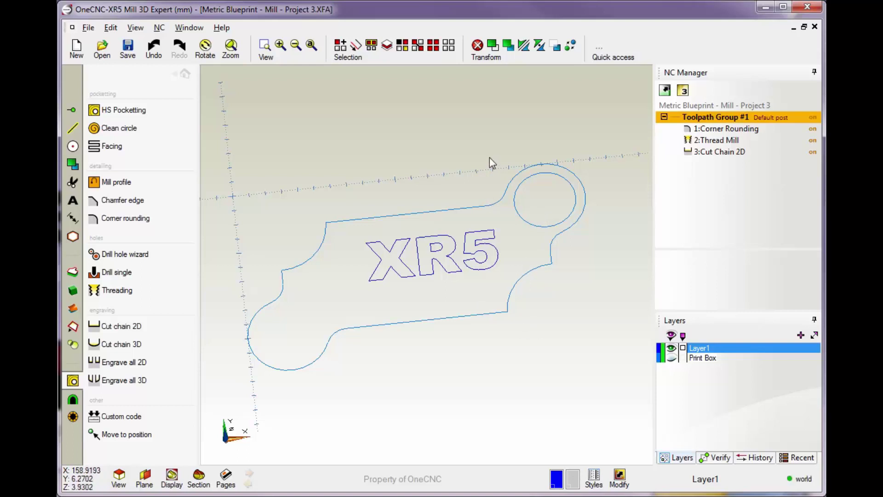
{"action": "left_click", "coordinate": [356, 45]}
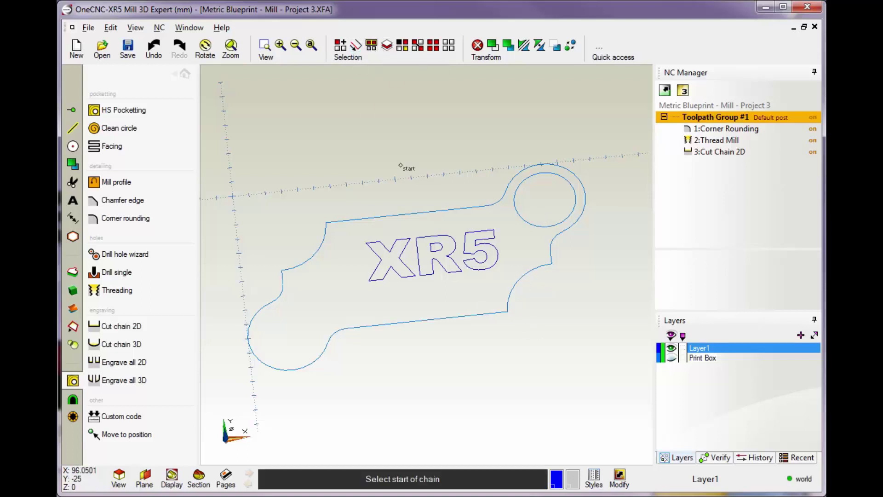
{"action": "left_click", "coordinate": [426, 320]}
{"action": "left_click", "coordinate": [443, 324]}
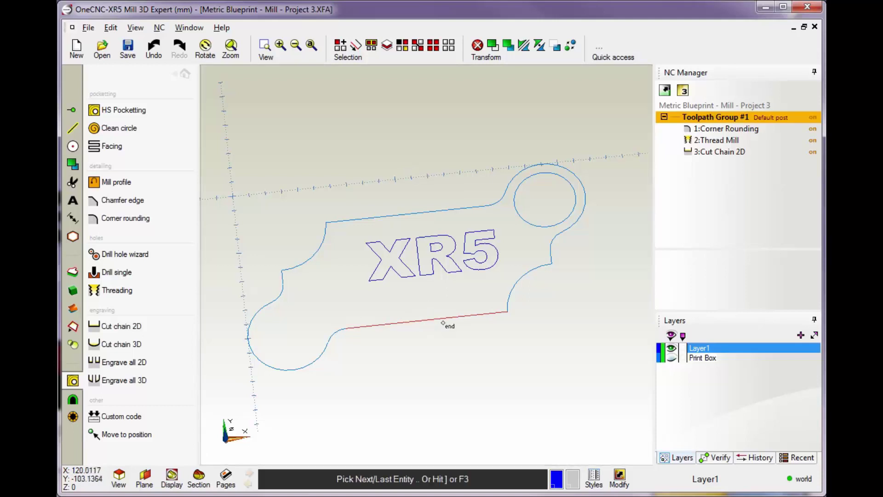
{"action": "key", "text": "bracketright"}
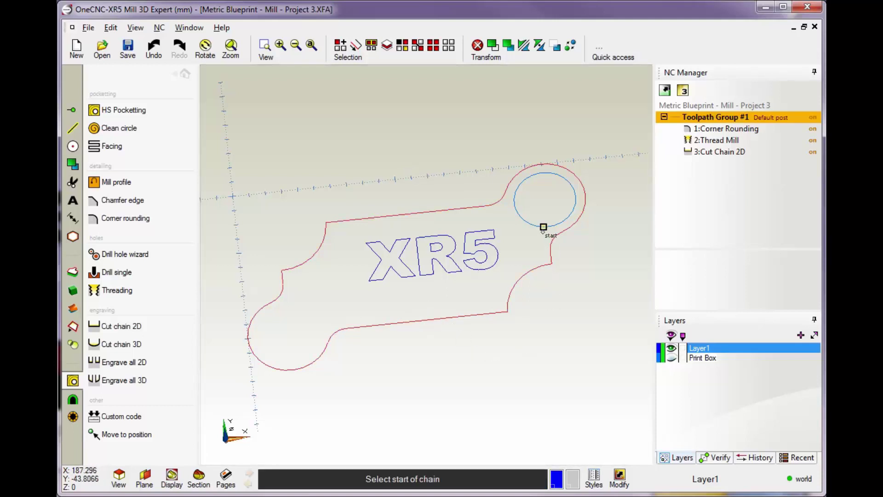
{"action": "left_click", "coordinate": [543, 227]}
{"action": "left_click", "coordinate": [526, 231]}
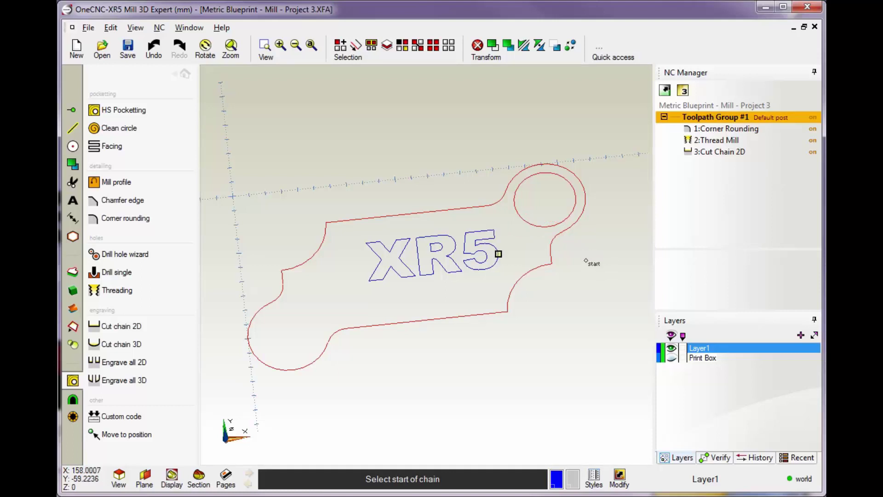
{"action": "right_click", "coordinate": [585, 261]}
{"action": "middle_click_drag", "start_coordinate": [489, 199], "coordinate": [453, 185]}
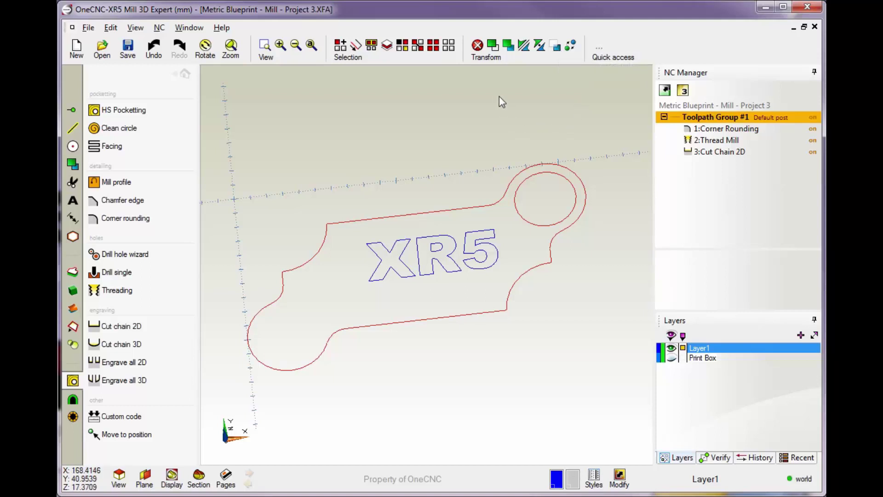
{"action": "key", "text": "Return"}
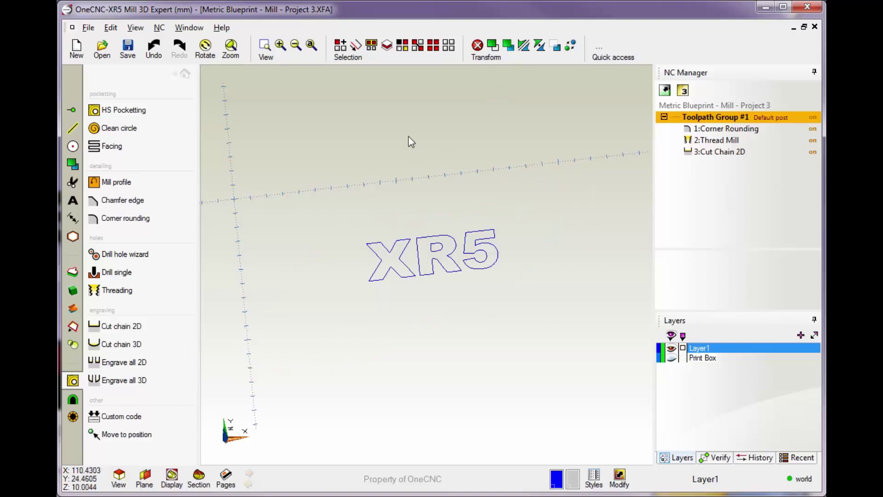
Start an Engrave all 2D toolpath for the XR5 text with a chamfer tool of diameter 12.
{"action": "left_click", "coordinate": [119, 363]}
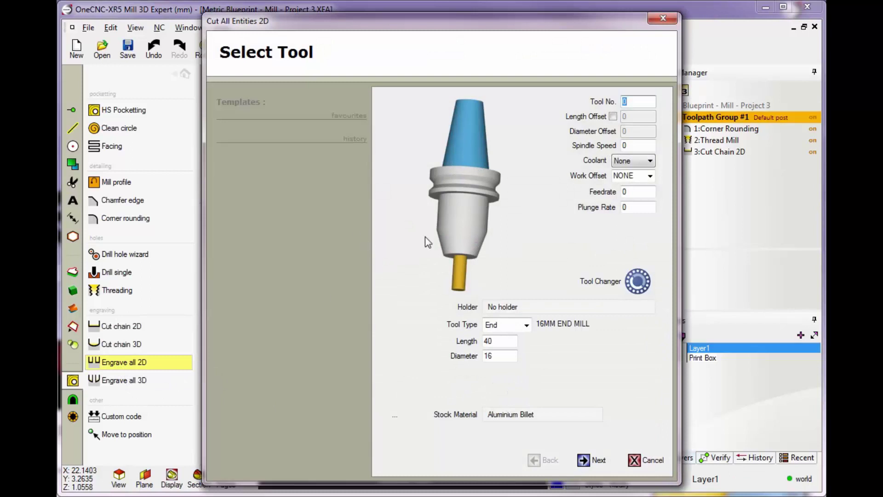
{"action": "left_click", "coordinate": [526, 325]}
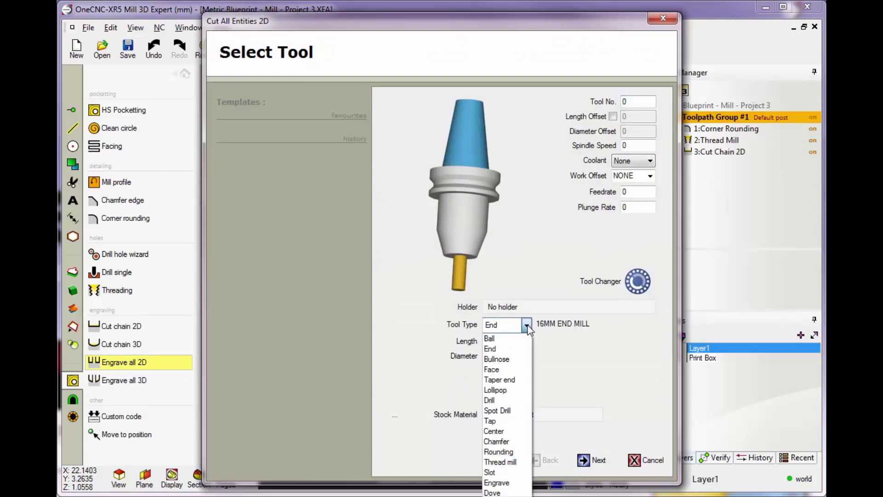
{"action": "left_click", "coordinate": [497, 441]}
{"action": "left_click_drag", "start_coordinate": [506, 356], "coordinate": [468, 354]}
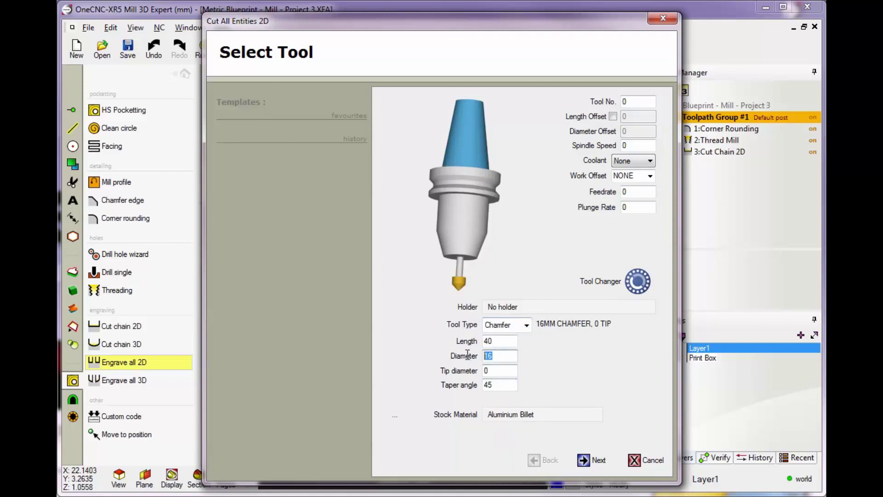
{"action": "type", "text": "12"}
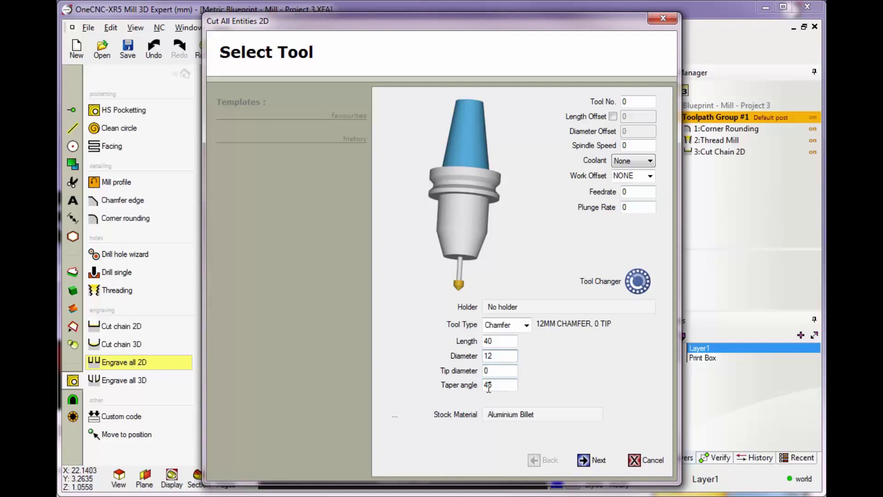
Assign tool number 3 and spindle speed 3400 to the chamfer tool, enter its feedrate and accept the tool settings.
{"action": "left_click", "coordinate": [640, 102]}
{"action": "type", "text": "3"}
{"action": "key", "text": "Tab"}
{"action": "type", "text": "3400"}
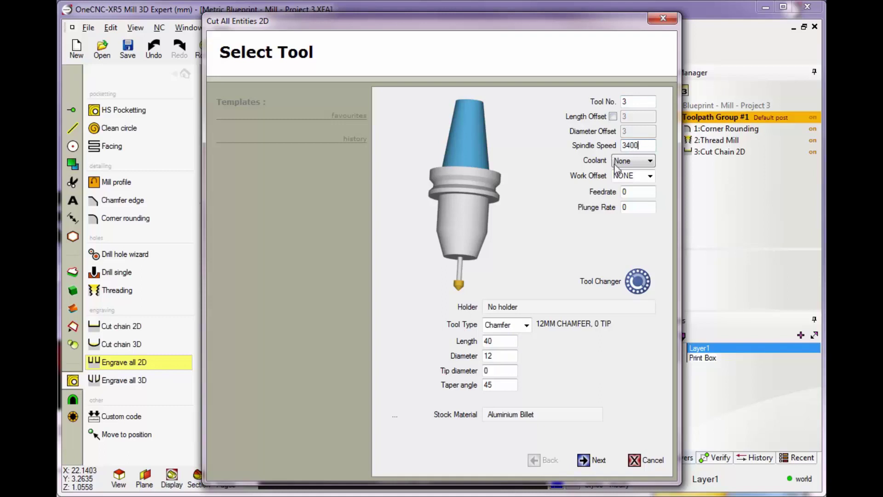
{"action": "left_click", "coordinate": [638, 163]}
{"action": "left_click", "coordinate": [635, 178]}
{"action": "left_click", "coordinate": [634, 192]}
{"action": "left_click", "coordinate": [583, 460]}
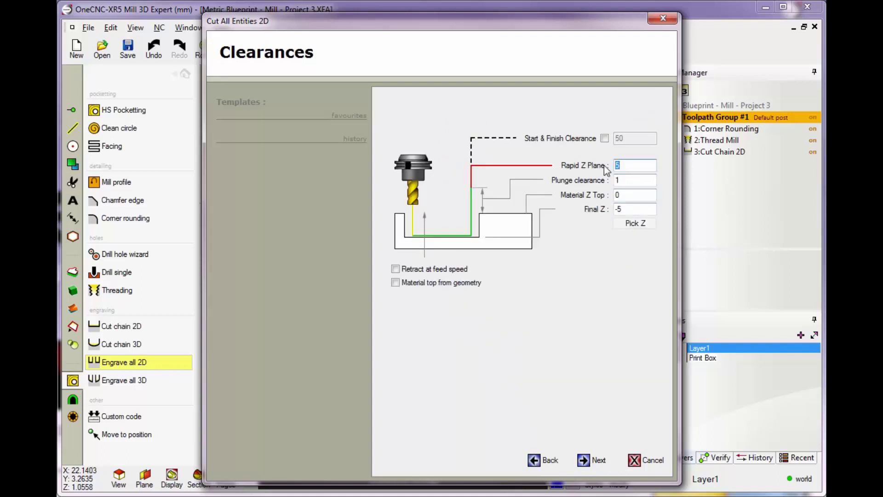
Set the engraving clearances to a Rapid Z Plane of 10 and a Final Z of -1.
{"action": "type", "text": "10"}
{"action": "key", "text": "Tab"}
{"action": "double_click", "coordinate": [618, 209]}
{"action": "type", "text": "-1"}
{"action": "left_click", "coordinate": [593, 460]}
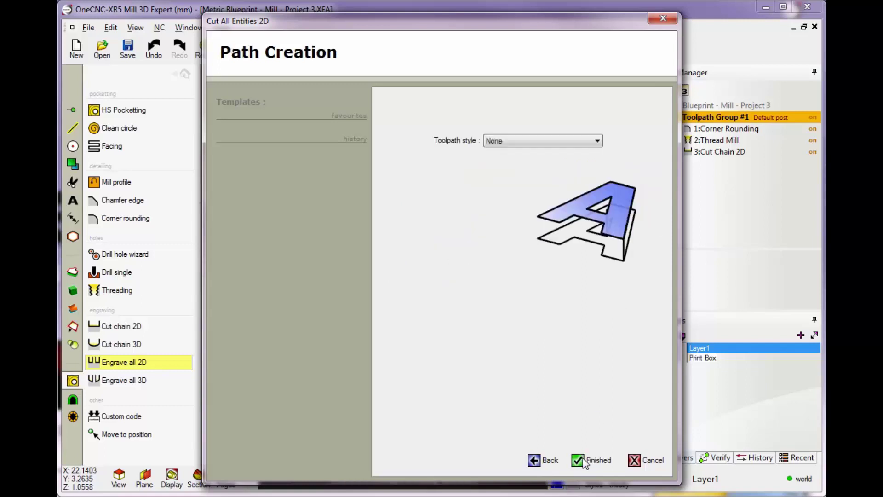
Check the Cut Levels toolpath style, set the style back to None and finish the Engrave all 2D toolpath.
{"action": "left_click", "coordinate": [554, 142]}
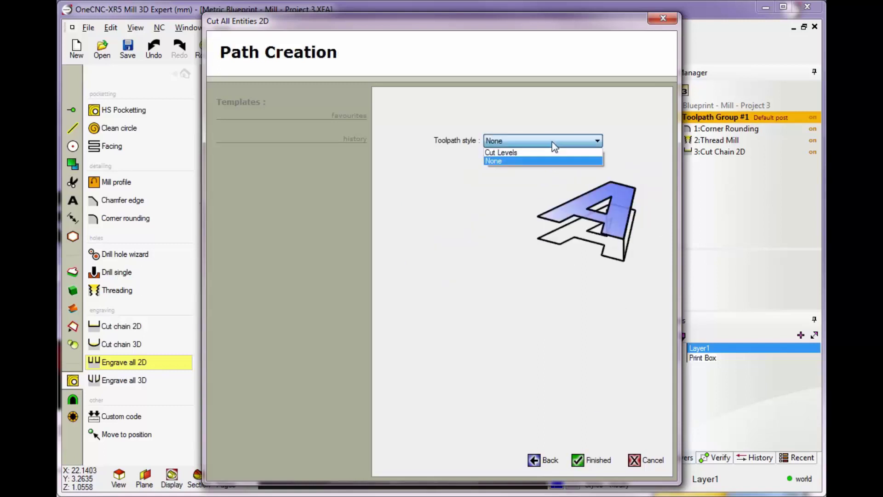
{"action": "left_click", "coordinate": [539, 162]}
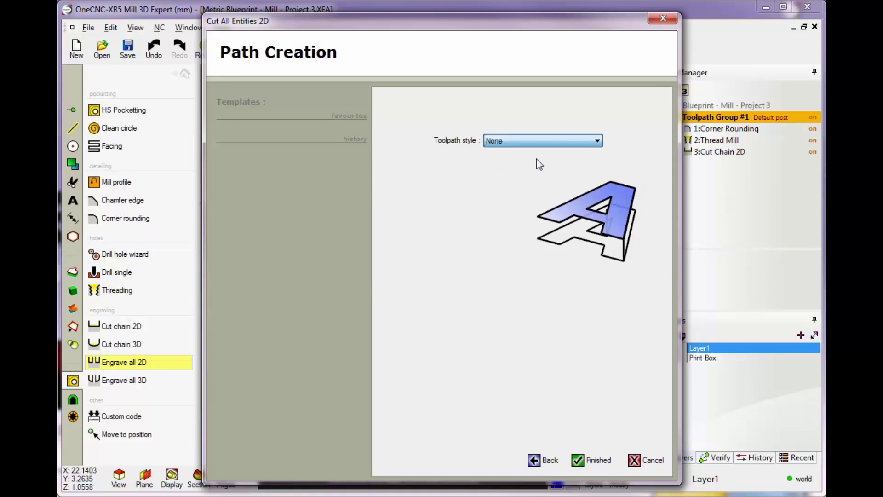
{"action": "left_click", "coordinate": [588, 140]}
{"action": "left_click", "coordinate": [529, 153]}
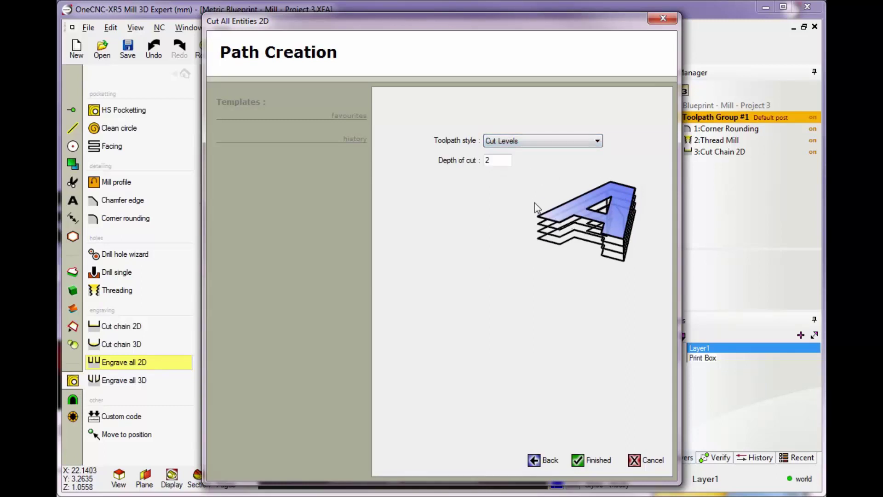
{"action": "left_click", "coordinate": [580, 141]}
{"action": "left_click", "coordinate": [541, 161]}
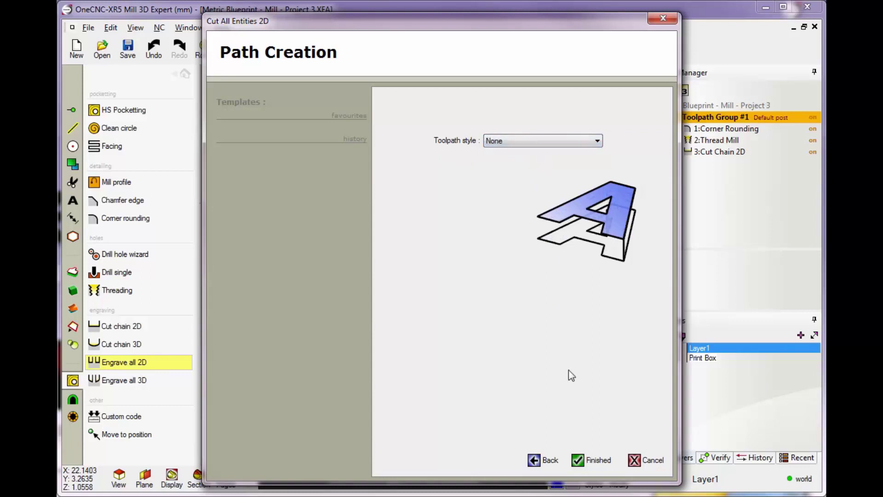
{"action": "left_click", "coordinate": [582, 459]}
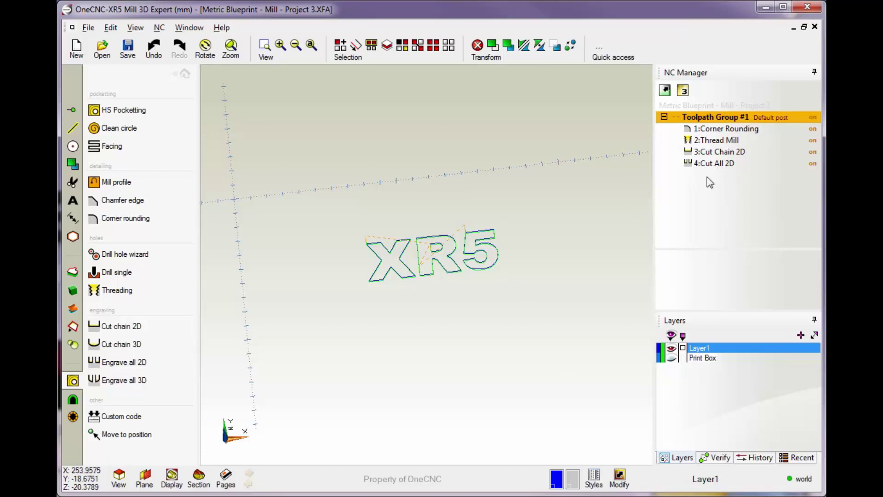
Show the hidden plate outline and circle on Layer1 again.
{"action": "left_click", "coordinate": [671, 358]}
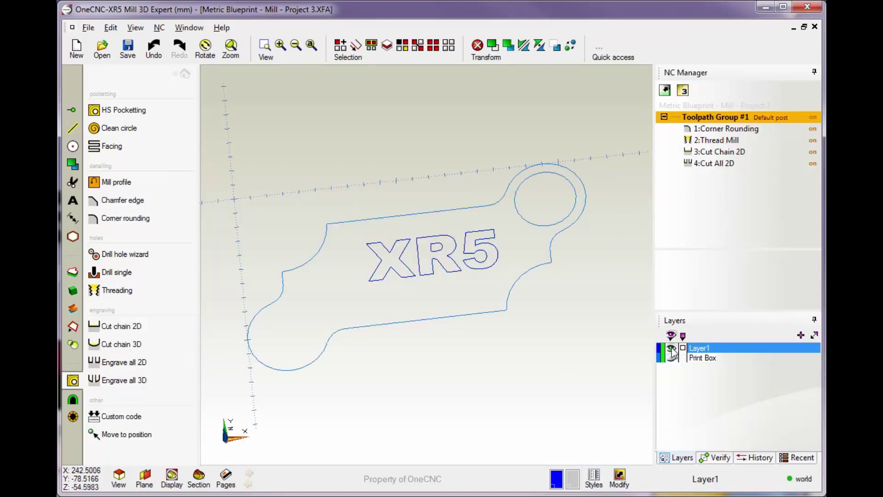
{"action": "middle_click_drag", "start_coordinate": [552, 266], "coordinate": [580, 233]}
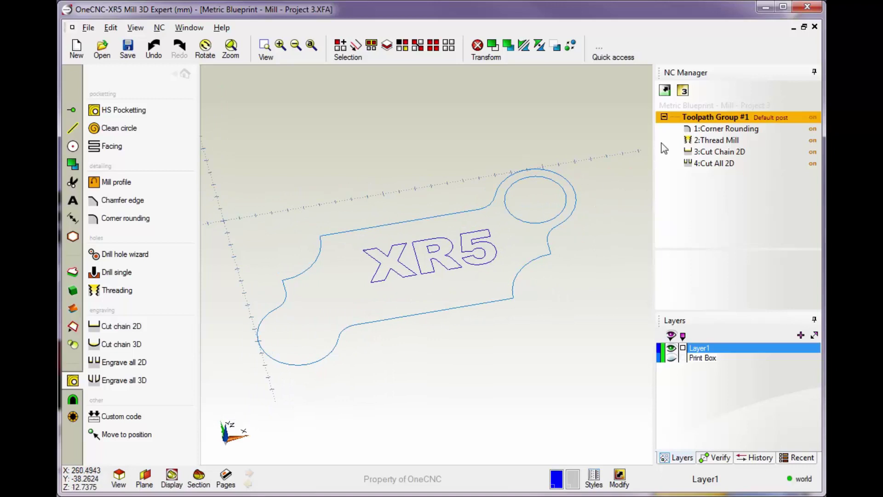
Simulate the Cut All 2D operation, using the outer plate outline as the picked stock boundary.
{"action": "right_click", "coordinate": [716, 166]}
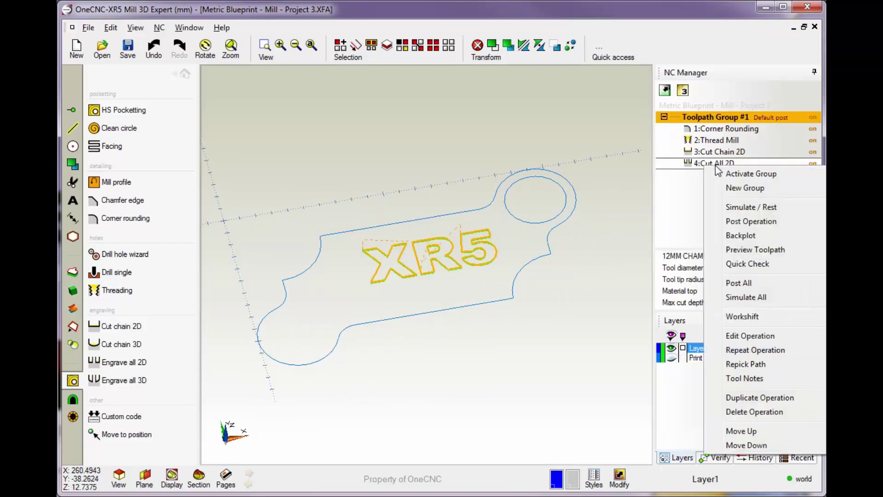
{"action": "left_click", "coordinate": [751, 207]}
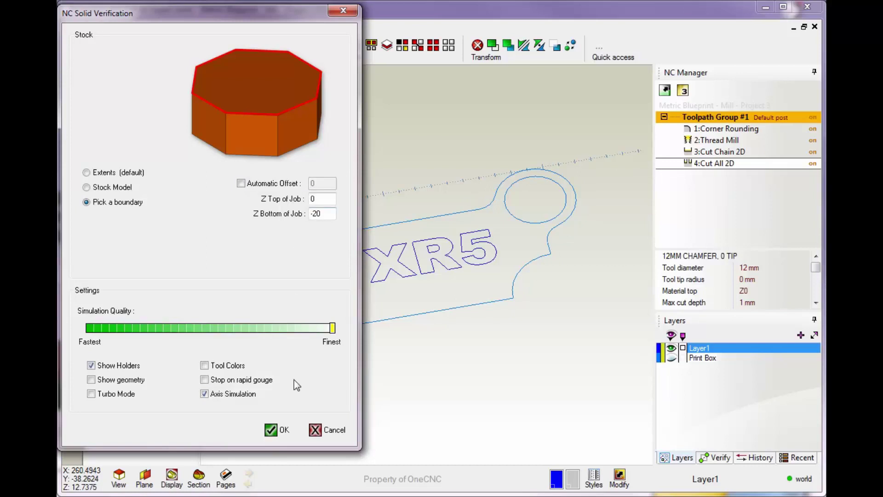
{"action": "left_click", "coordinate": [272, 428]}
{"action": "left_click", "coordinate": [442, 322]}
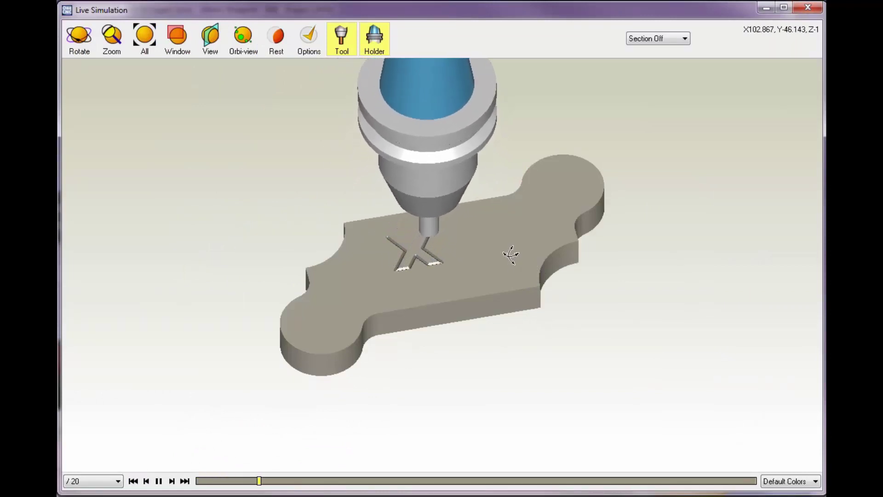
Set the playback speed of the running engraving simulation to /5.
{"action": "left_click_drag", "start_coordinate": [511, 255], "coordinate": [515, 248]}
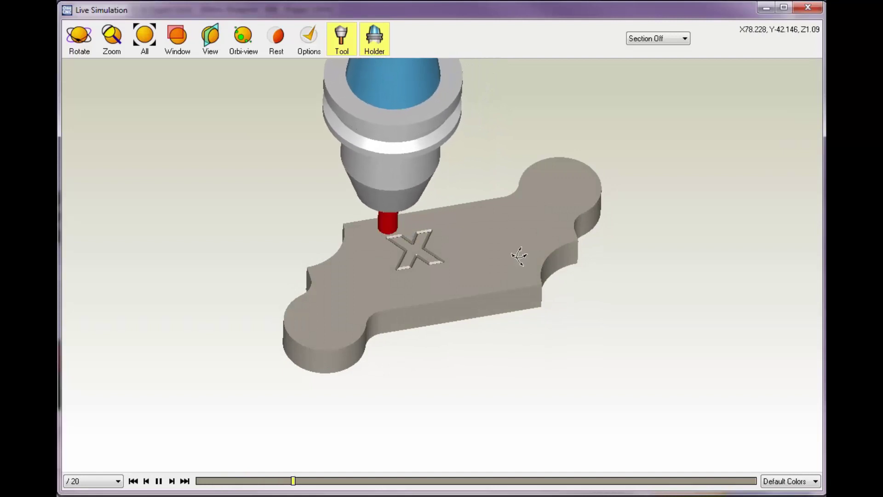
{"action": "left_click", "coordinate": [92, 481]}
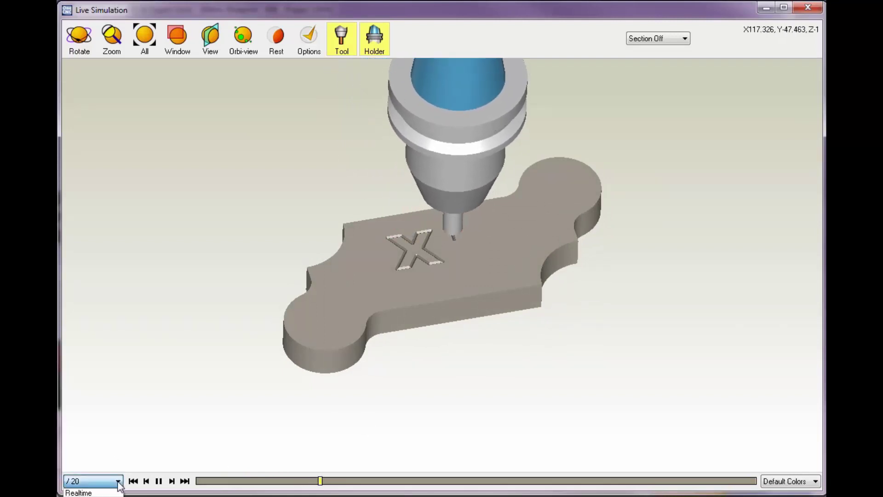
{"action": "left_click", "coordinate": [88, 494]}
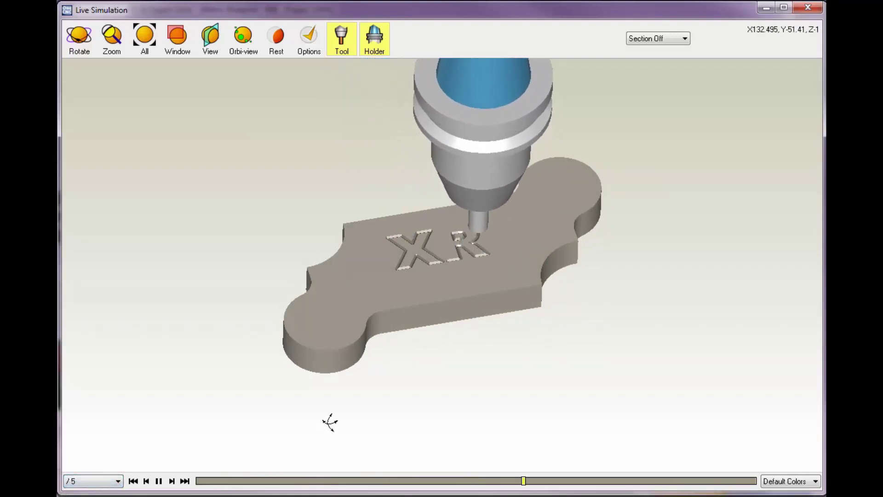